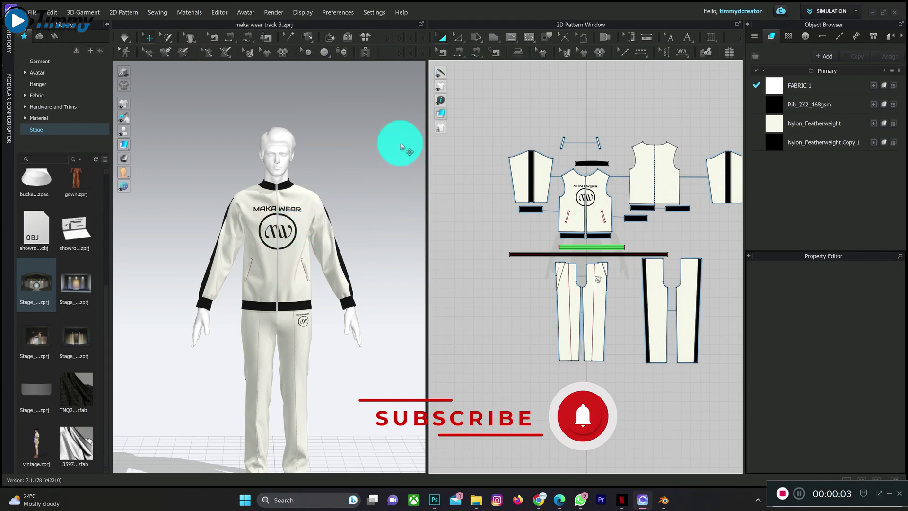
Step: Switch CLO 3D's workspace to Animation mode, then back to Simulation mode
mouse_move(300, 148)
right_down()
mouse_move(298, 95)
mouse_move(231, 162)
mouse_move(134, 170)
mouse_move(71, 148)
mouse_move(292, 158)
mouse_move(305, 147)
mouse_move(278, 146)
mouse_move(286, 156)
mouse_move(291, 137)
right_up()
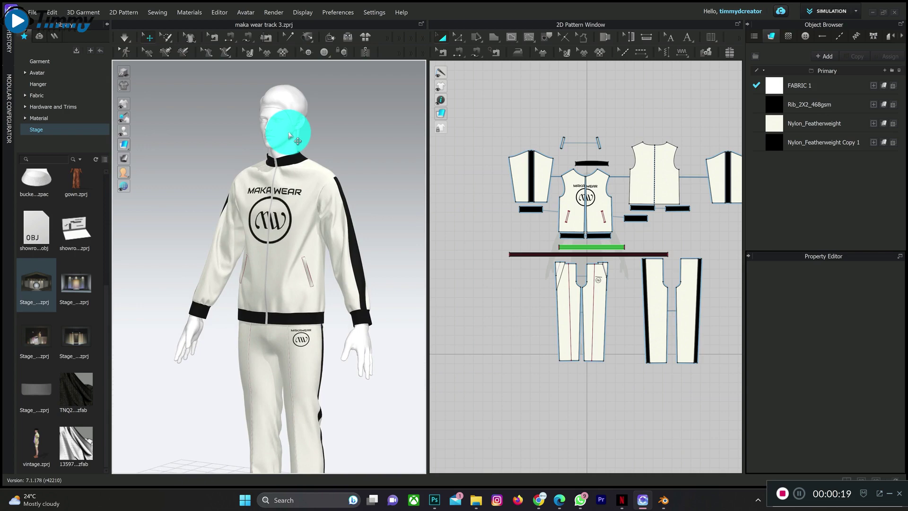
click(831, 11)
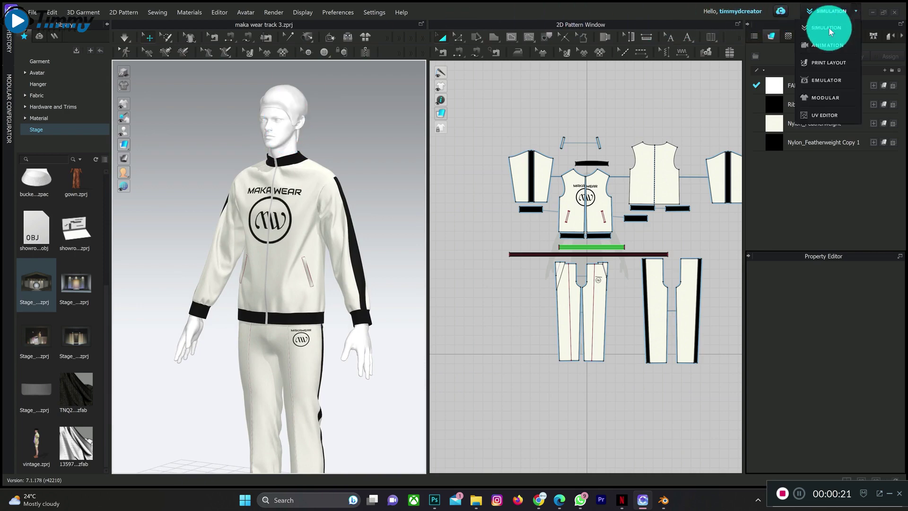
click(827, 45)
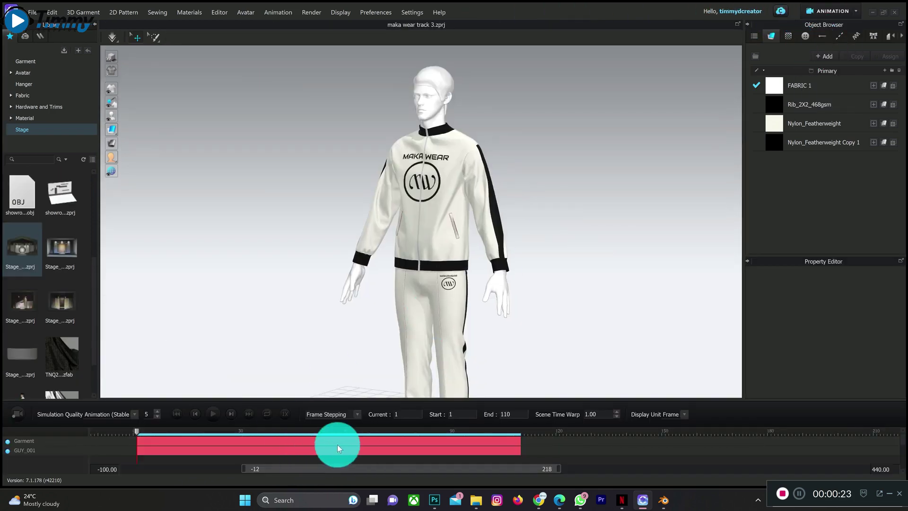
click(833, 11)
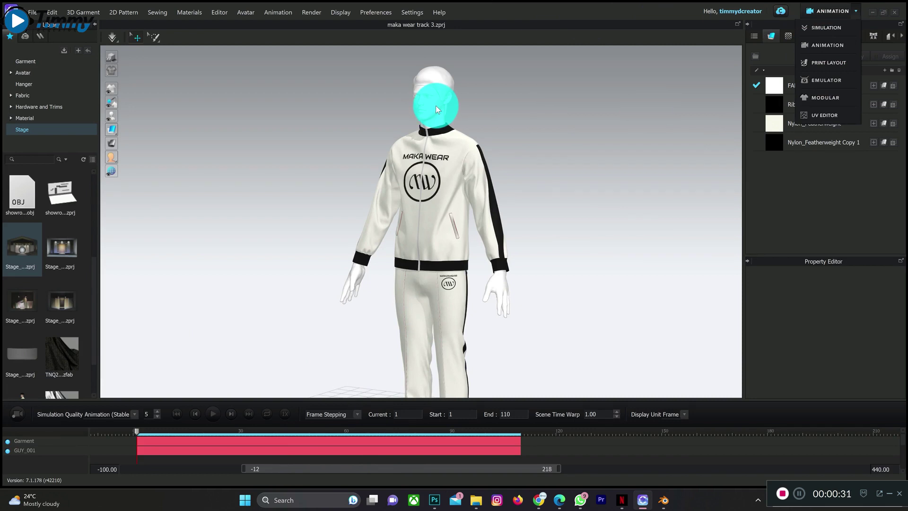
click(831, 32)
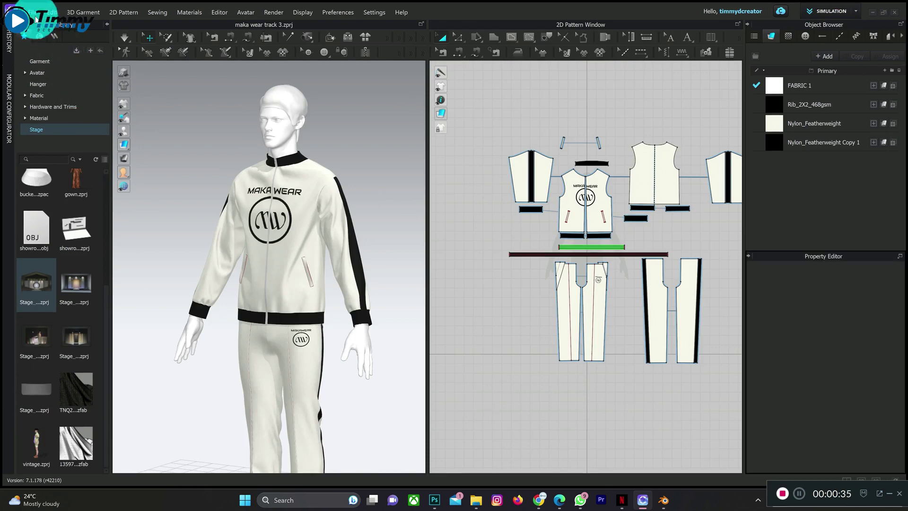
Step: Export the tracksuit as an Alembic (OGAWA) file named 'GU' and close the export options
click(35, 19)
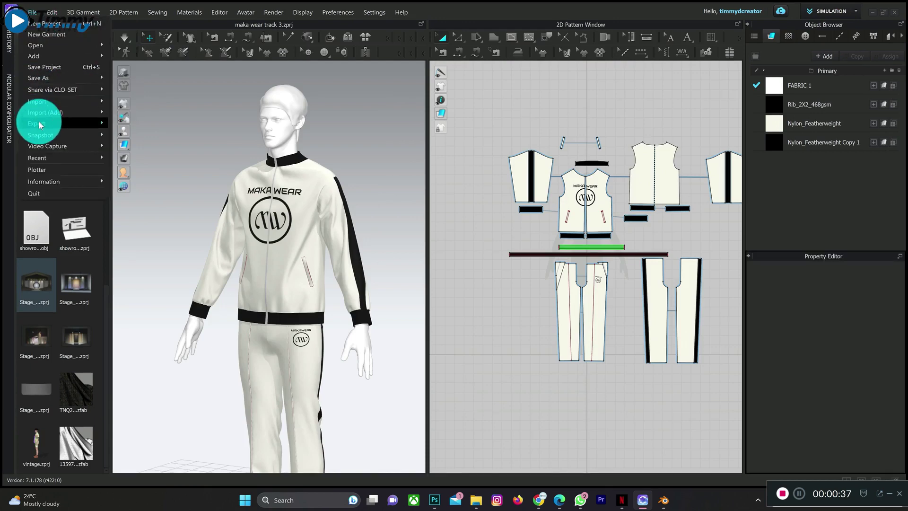
mouse_move(41, 124)
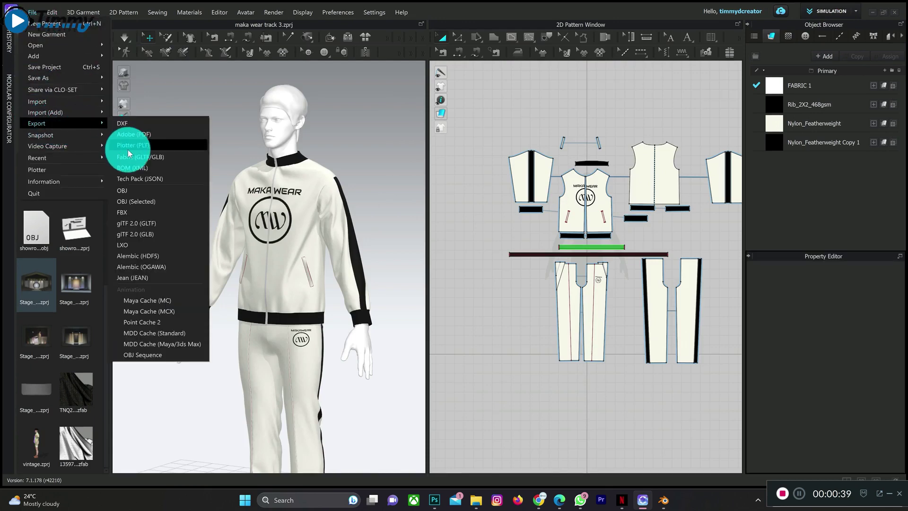
click(150, 268)
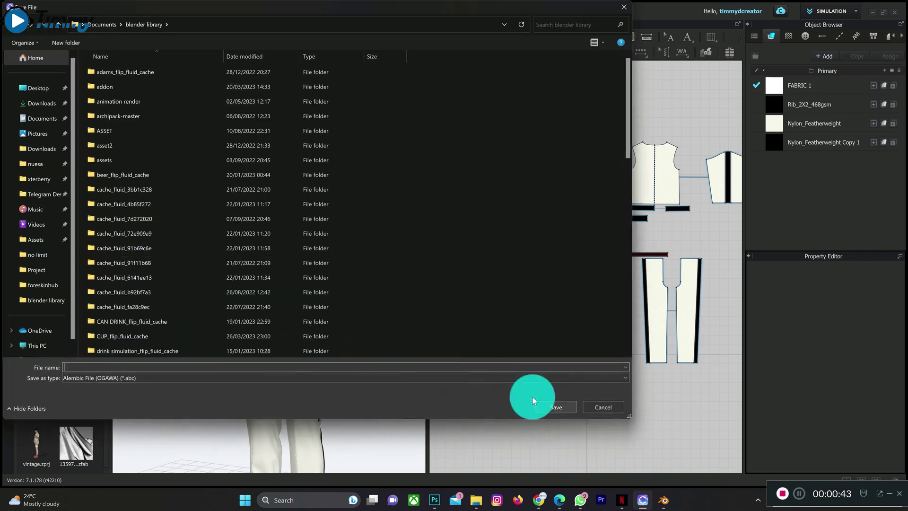
text(GUY)
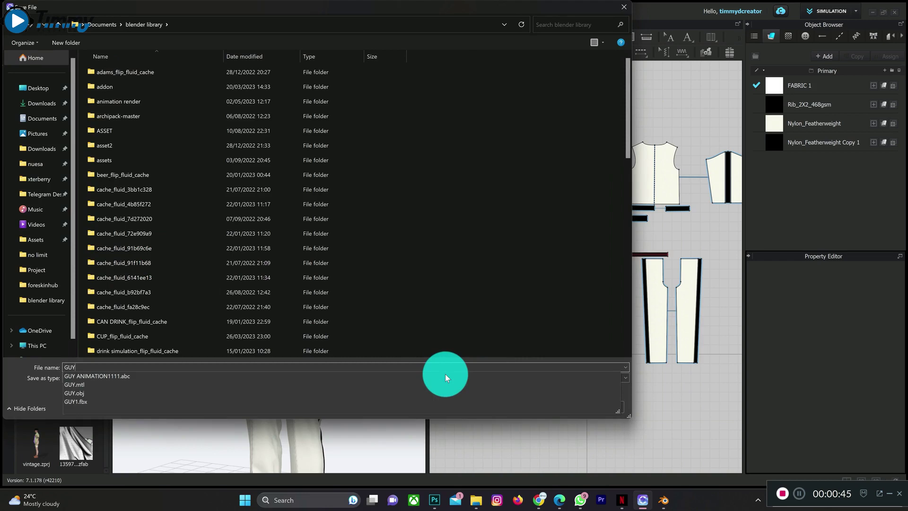
key(Return)
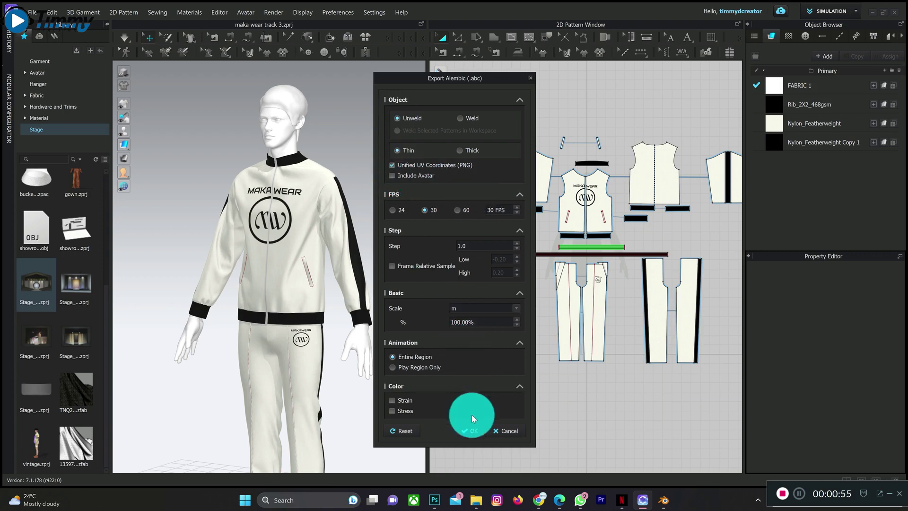
click(530, 79)
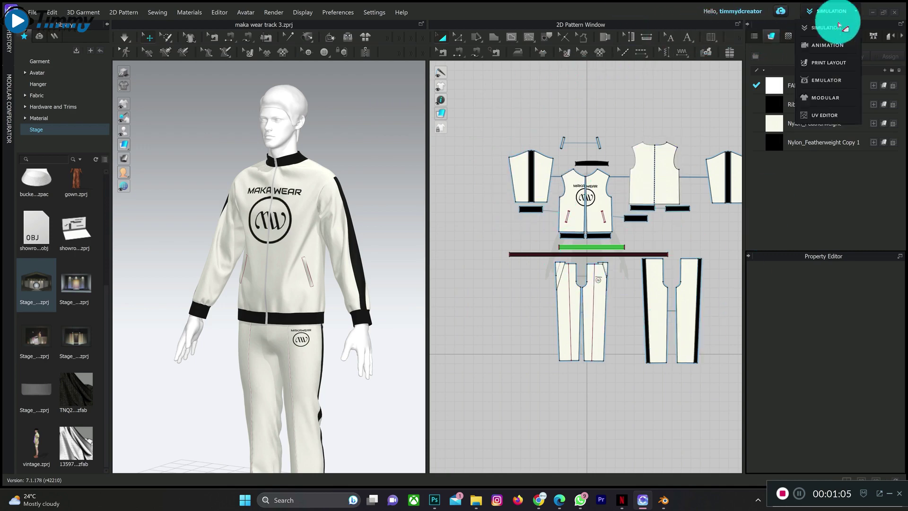
key(ctrl+shift+u)
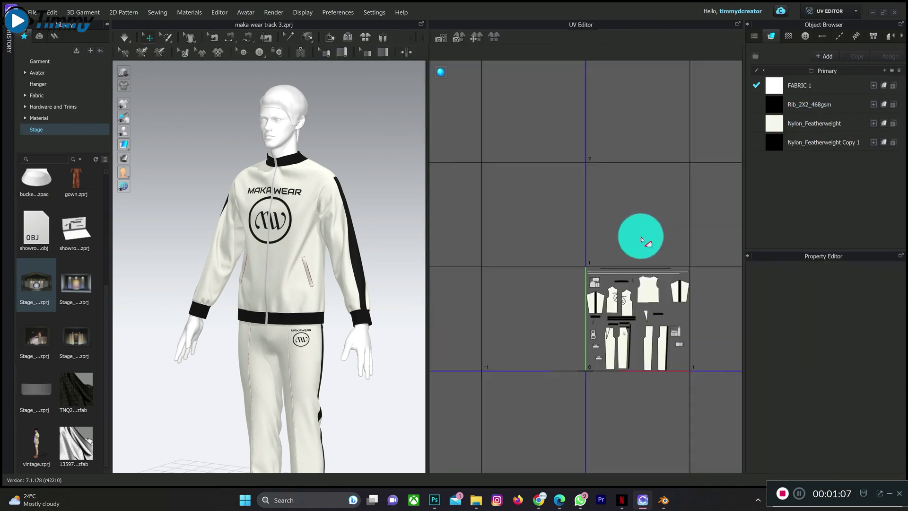
scroll(663, 296, up, 3)
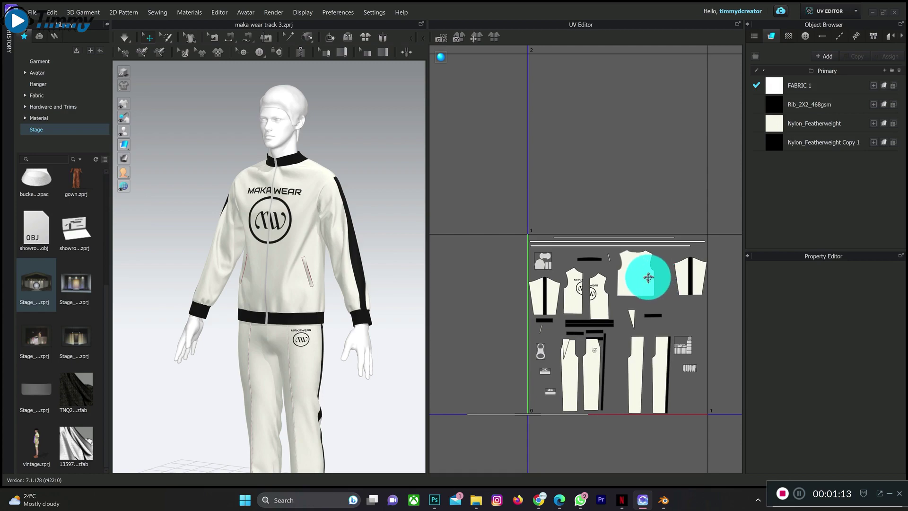
click(823, 11)
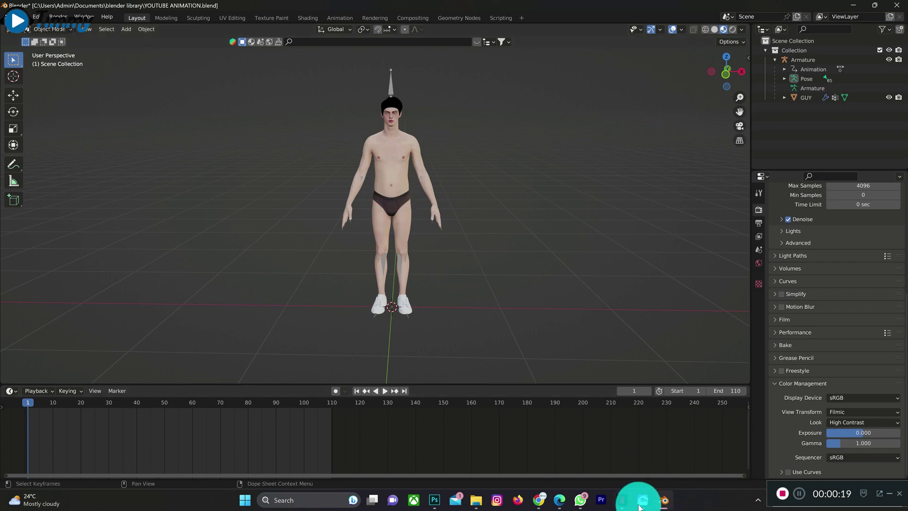
Step: Bring Blender forward, minimize CLO 3D, and open Blender's File menu
click(638, 456)
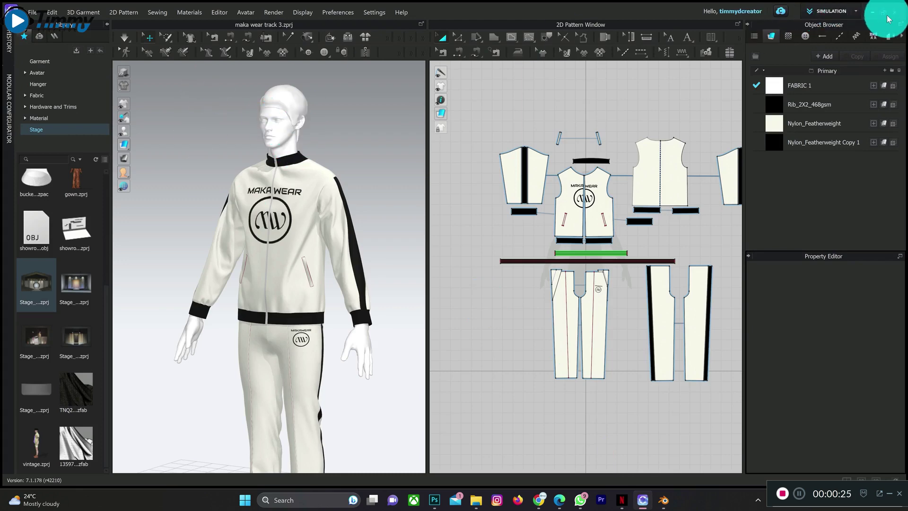
click(873, 12)
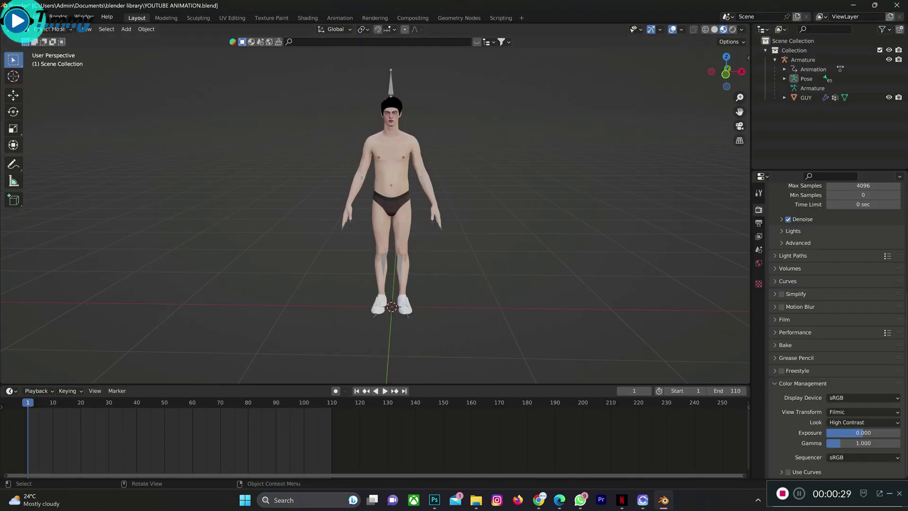
click(19, 18)
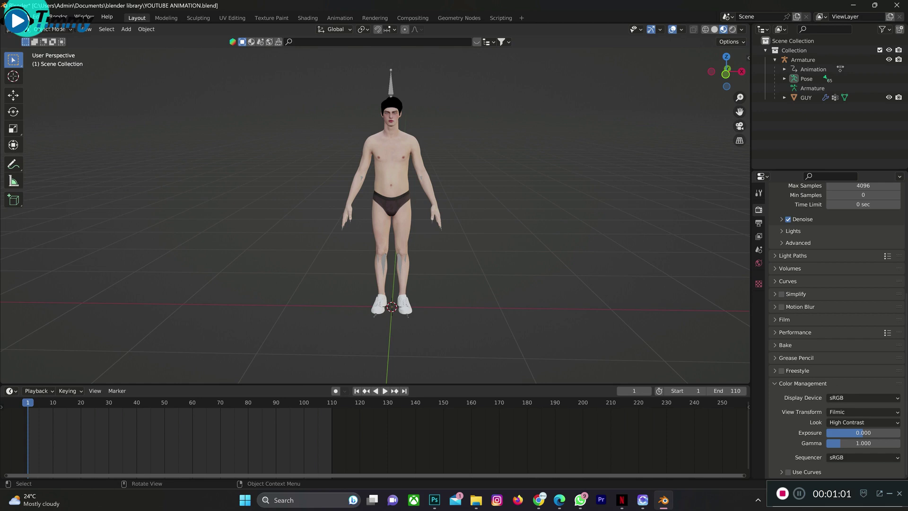
Step: Import GUY ANIMATION1111.abc through File > Import > Alembic (.abc)
click(18, 18)
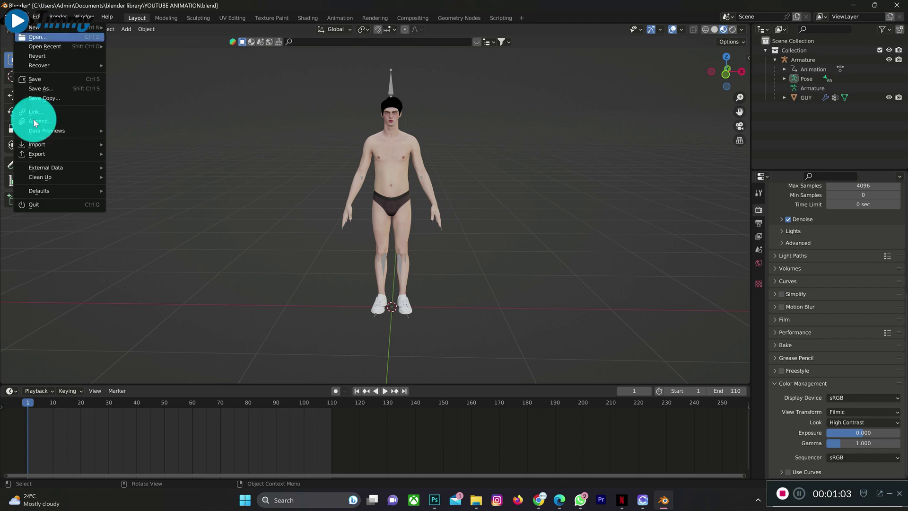
mouse_move(63, 143)
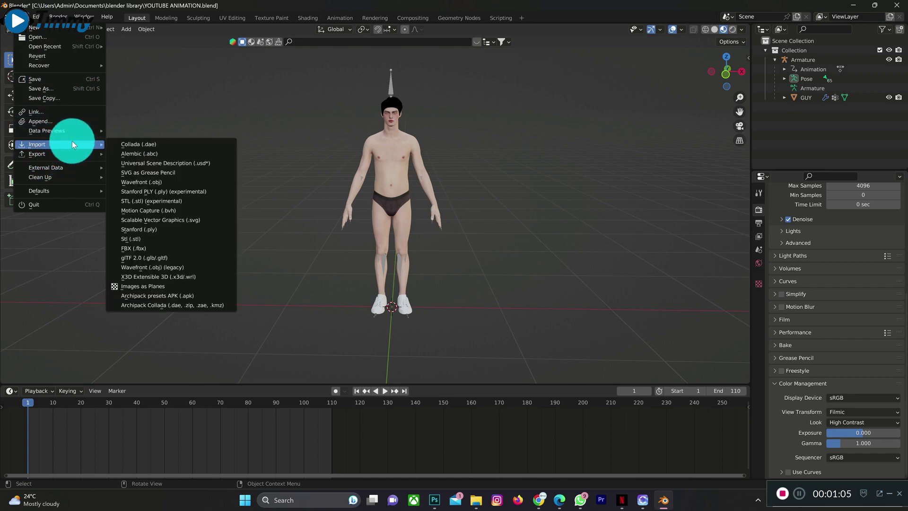
click(158, 153)
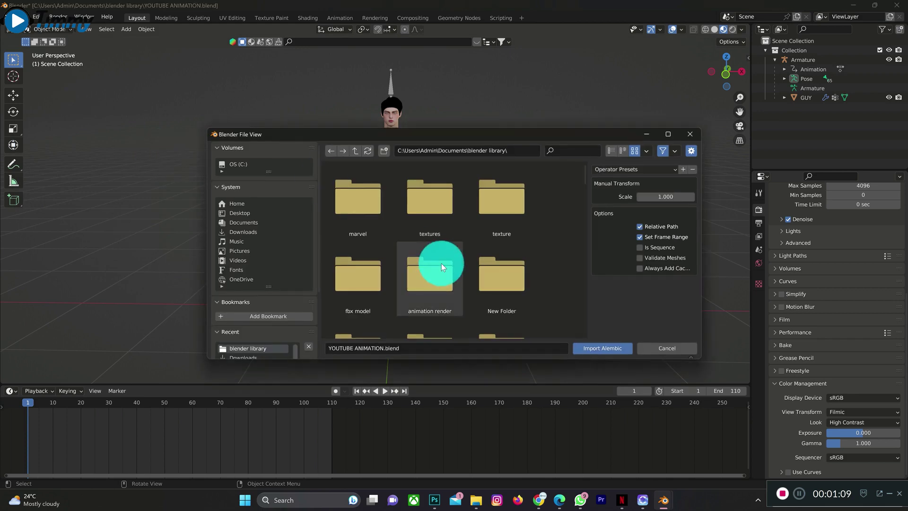
scroll(435, 267, down, 3)
scroll(432, 279, down, 6)
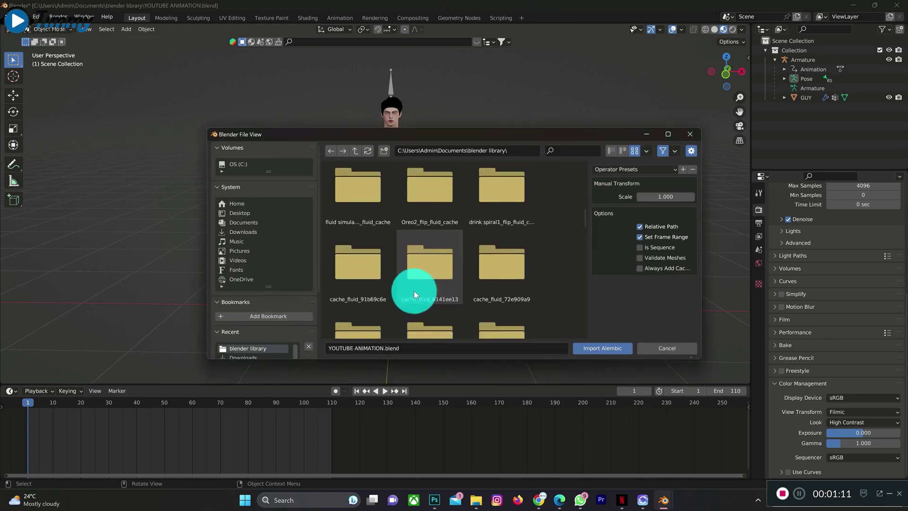
scroll(372, 299, down, 8)
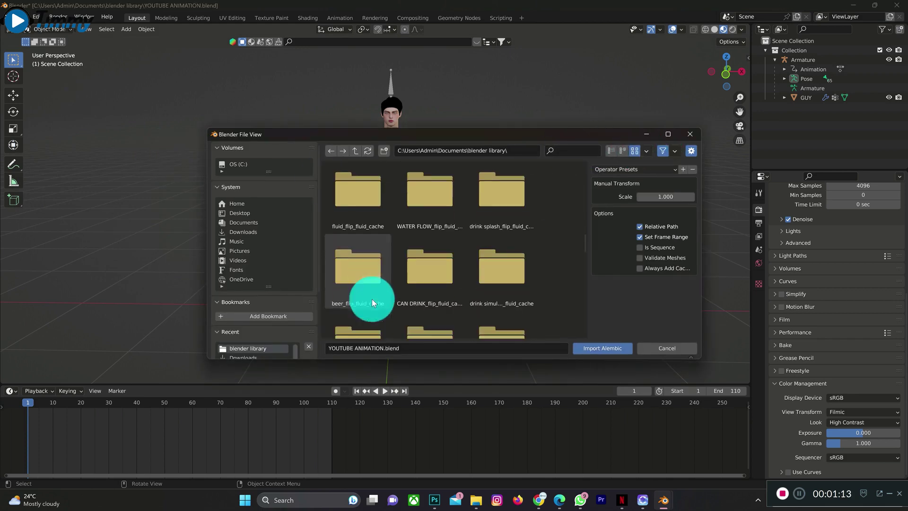
scroll(369, 302, down, 4)
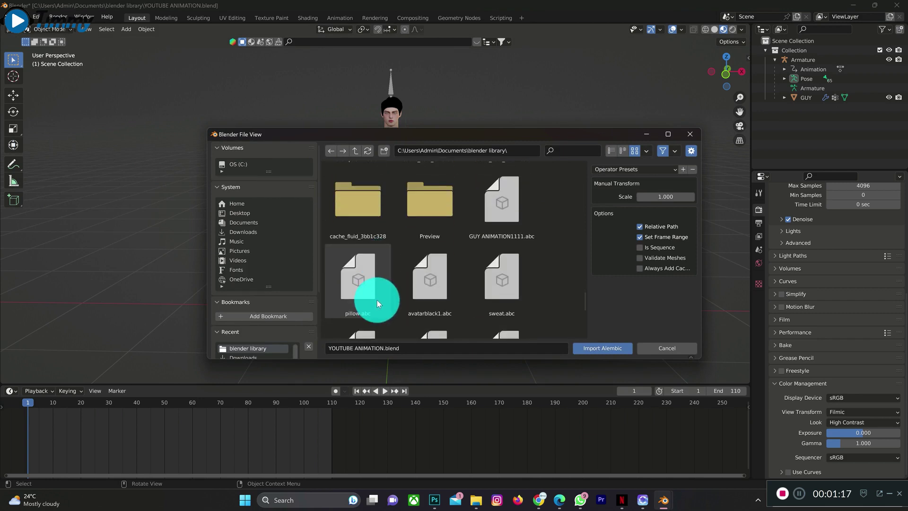
click(499, 233)
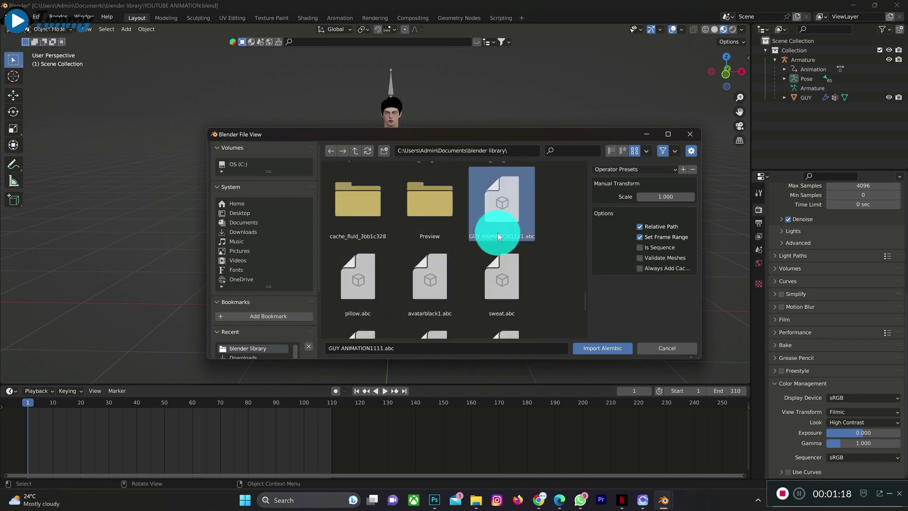
click(600, 348)
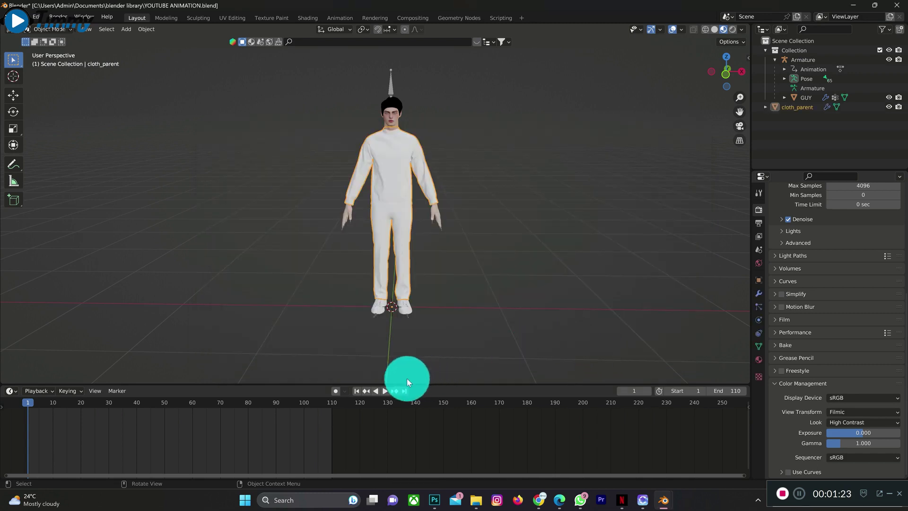
click(386, 392)
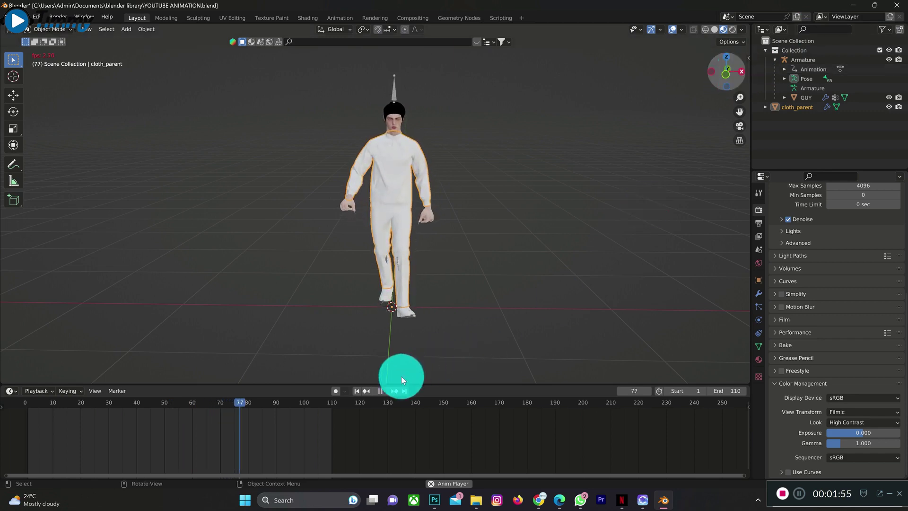
click(380, 390)
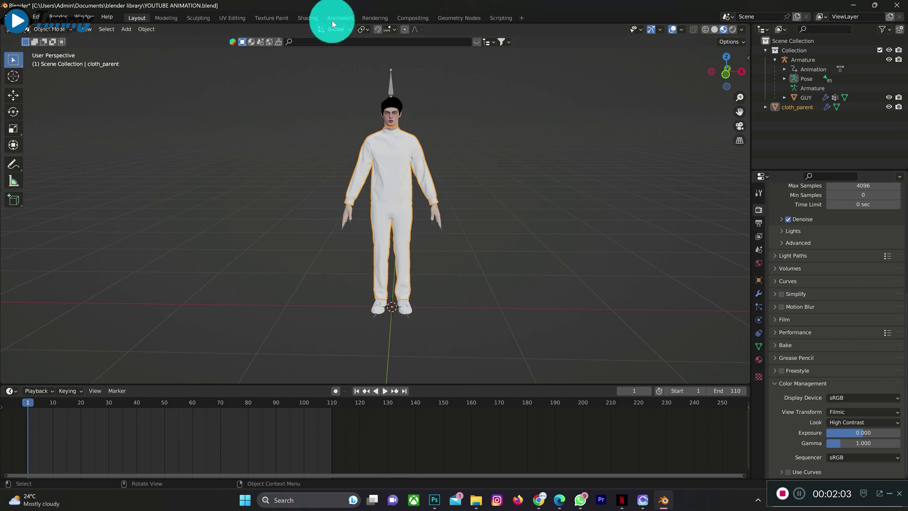
Step: Create a new material for the tracksuit in the Shading workspace
click(306, 18)
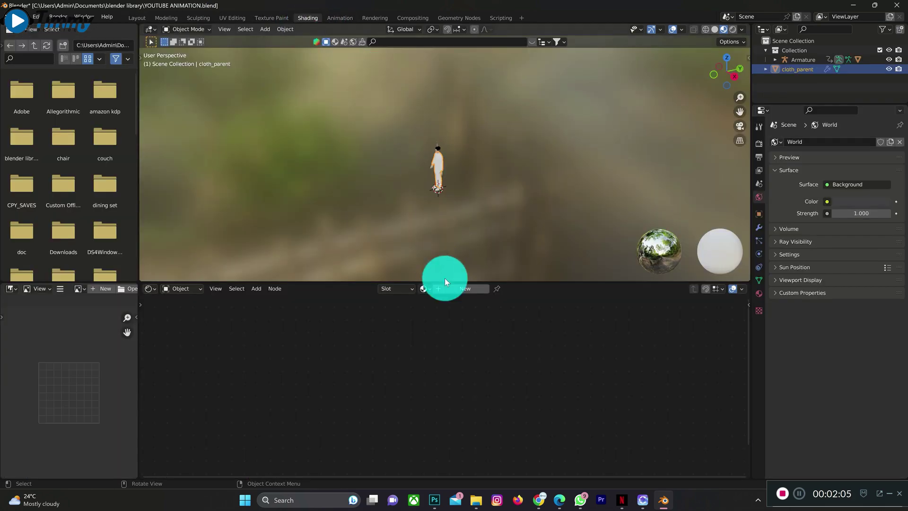
click(453, 291)
scroll(417, 336, up, 2)
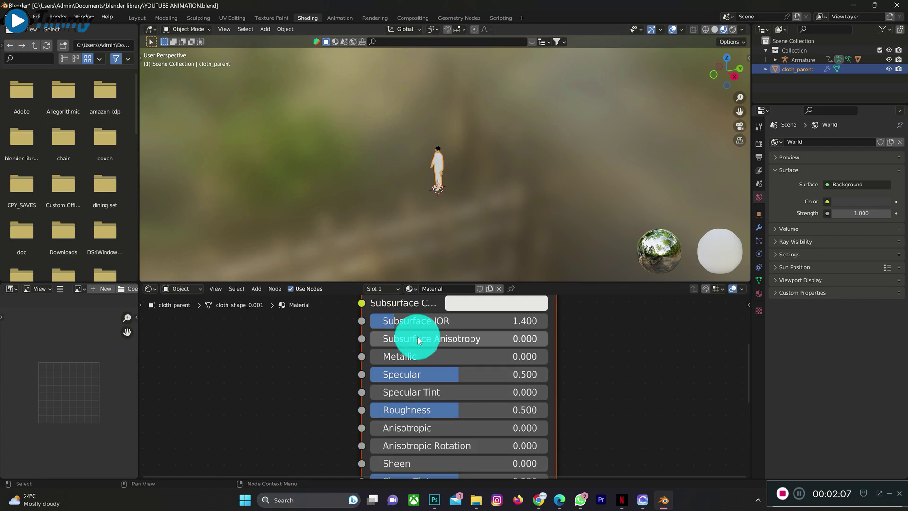
scroll(417, 331, down, 3)
scroll(417, 328, down, 4)
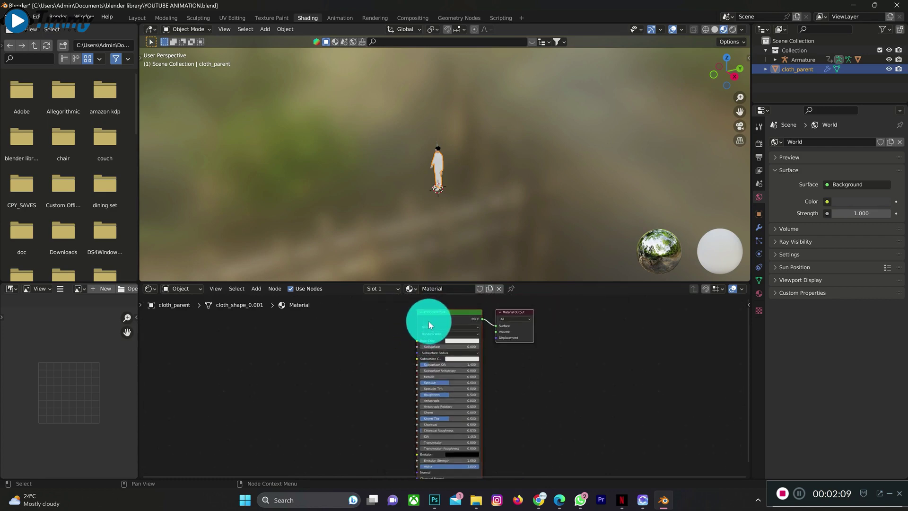
Step: Run Principled Texture Setup (Ctrl+Shift+T) with the TRACK TEXTURE diffuse and normal images
key(ctrl+shift+t)
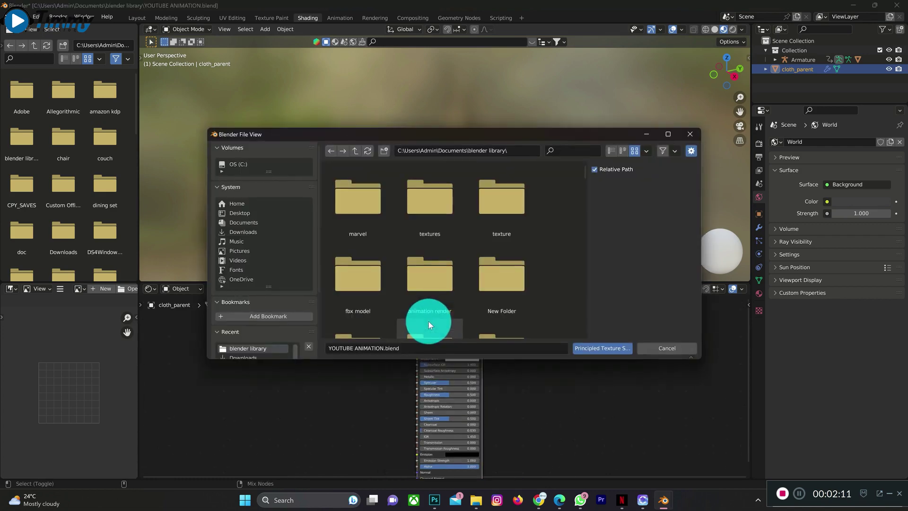
scroll(408, 300, down, 2)
scroll(410, 283, down, 2)
scroll(407, 251, up, 6)
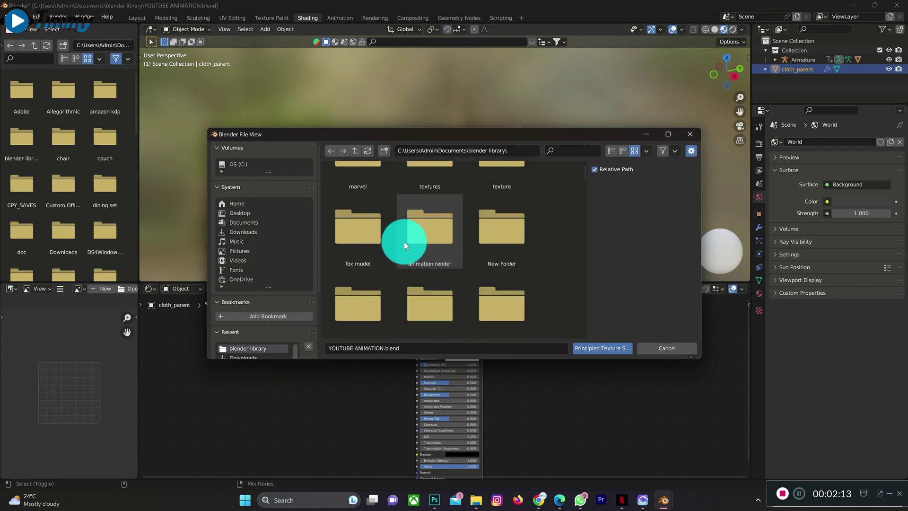
scroll(412, 213, down, 2)
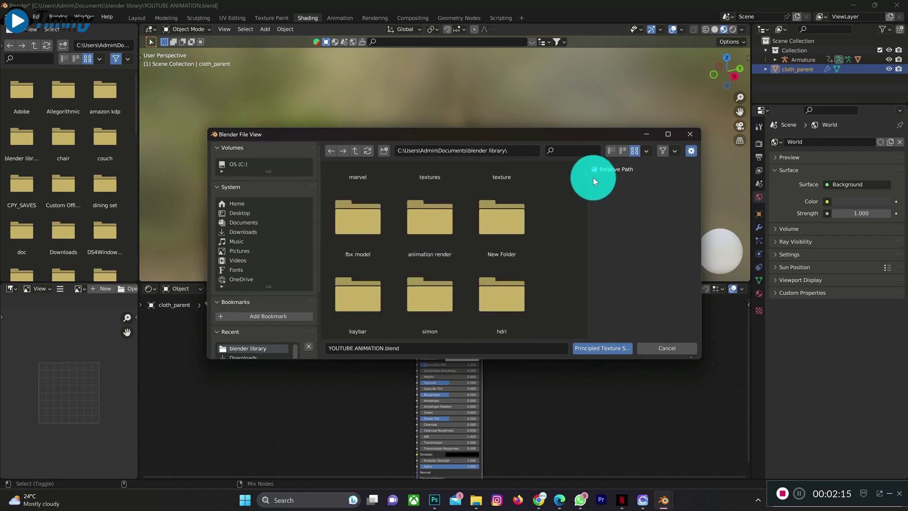
scroll(581, 192, down, 5)
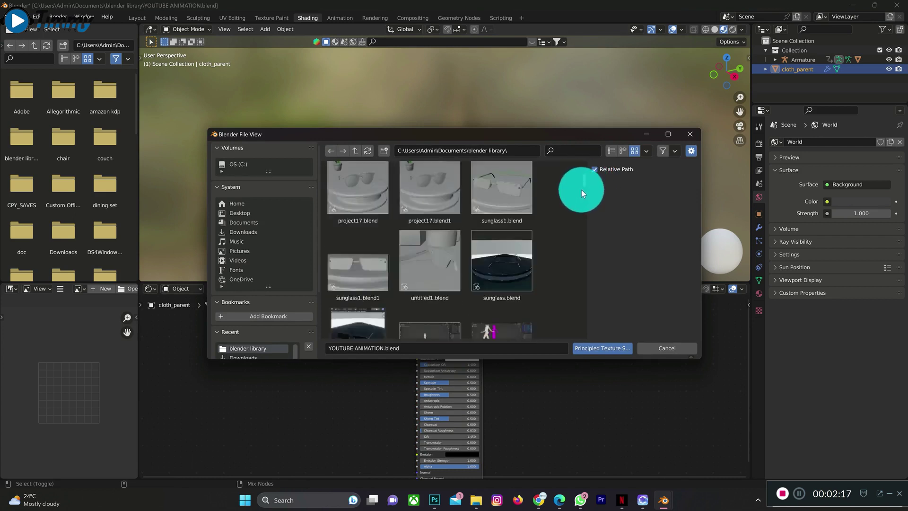
scroll(581, 186, down, 5)
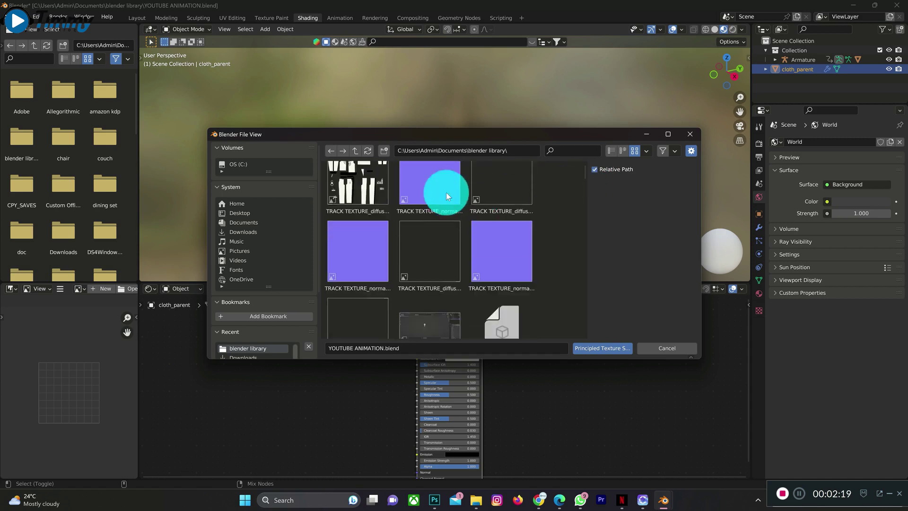
scroll(378, 218, up, 3)
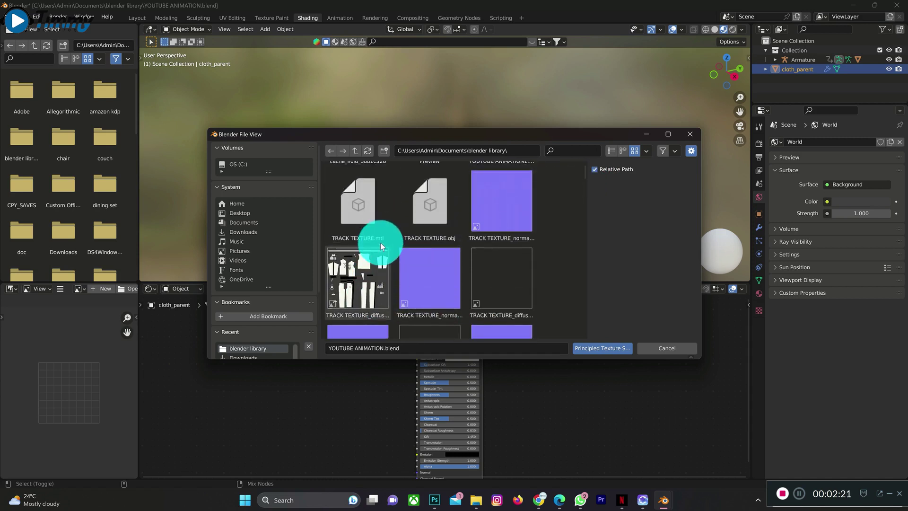
click(361, 309)
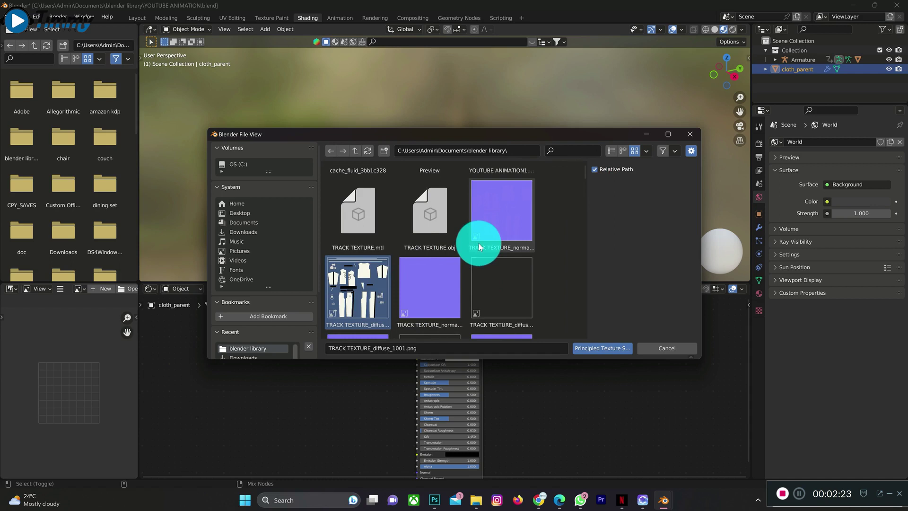
scroll(487, 225, down, 1)
click(487, 226)
shift+click(493, 284)
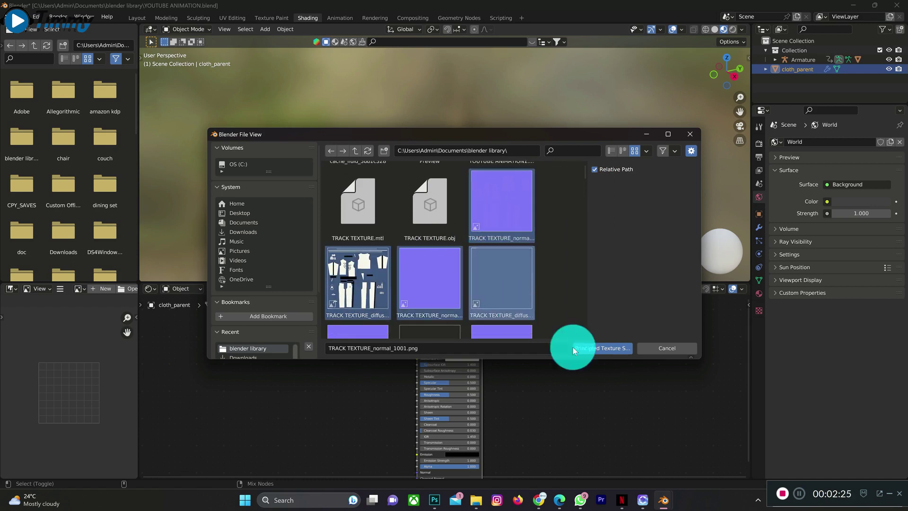
click(603, 348)
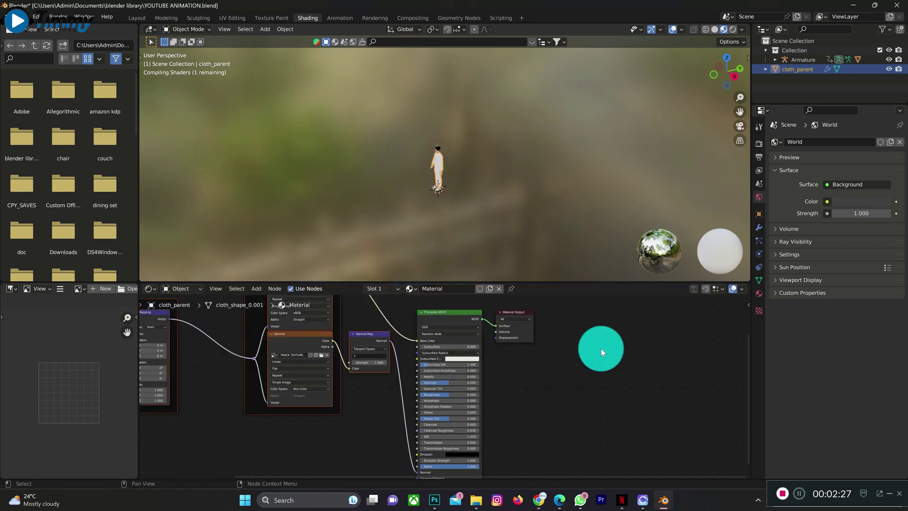
Step: In Layout, split the 3D view into two side-by-side views and set the left to Solid shading
scroll(436, 153, up, 5)
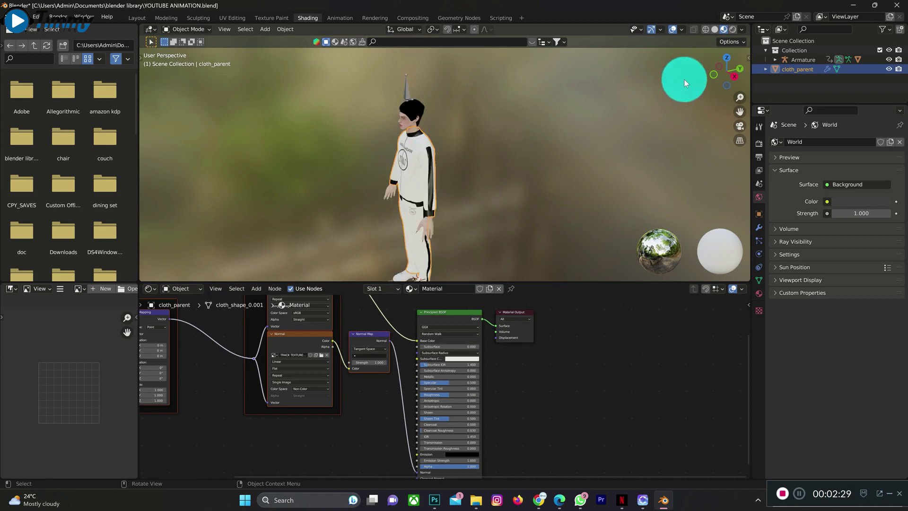
drag(715, 72, 717, 72)
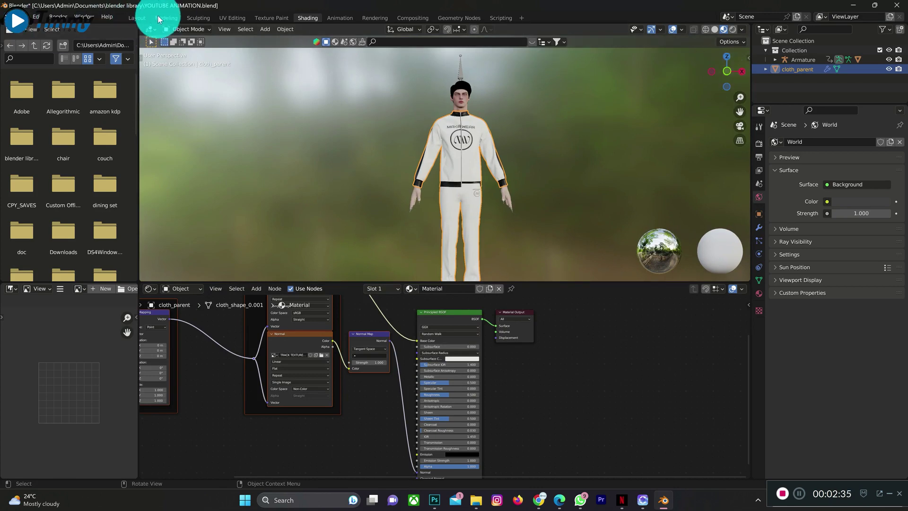
click(137, 18)
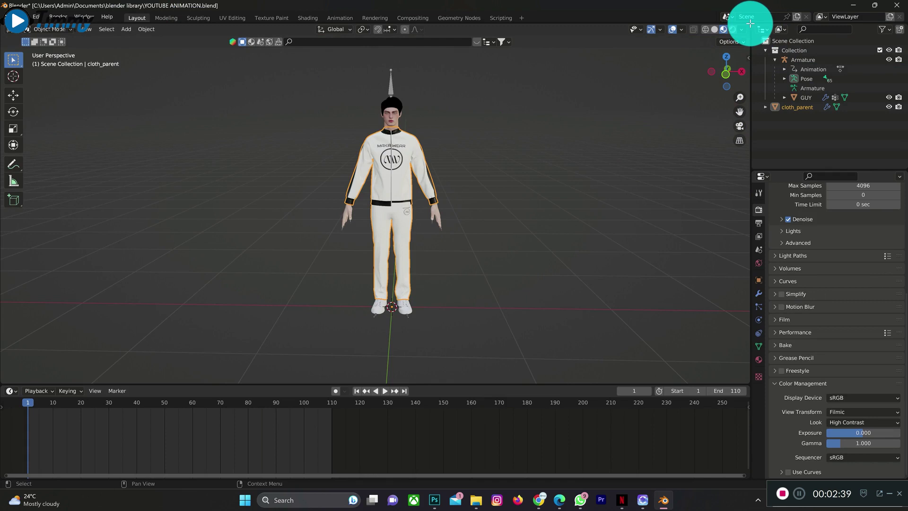
drag(750, 24, 460, 95)
click(244, 197)
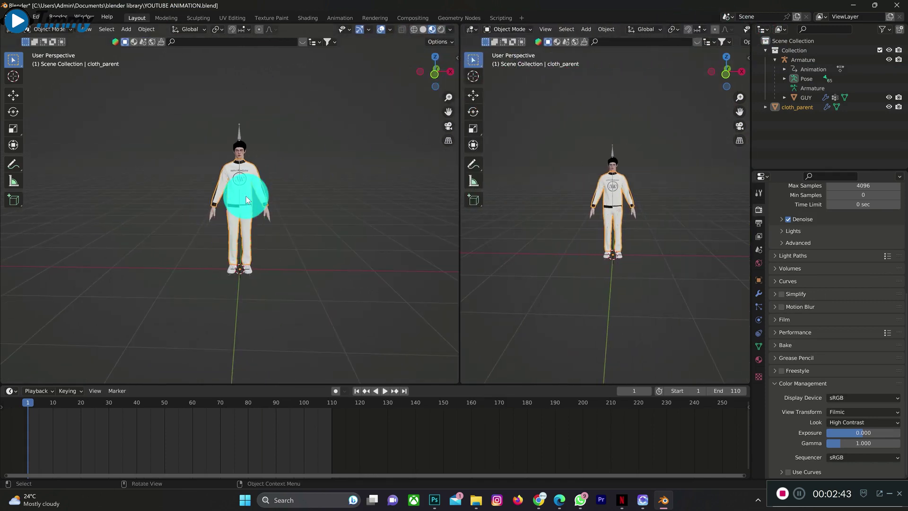
scroll(243, 203, up, 6)
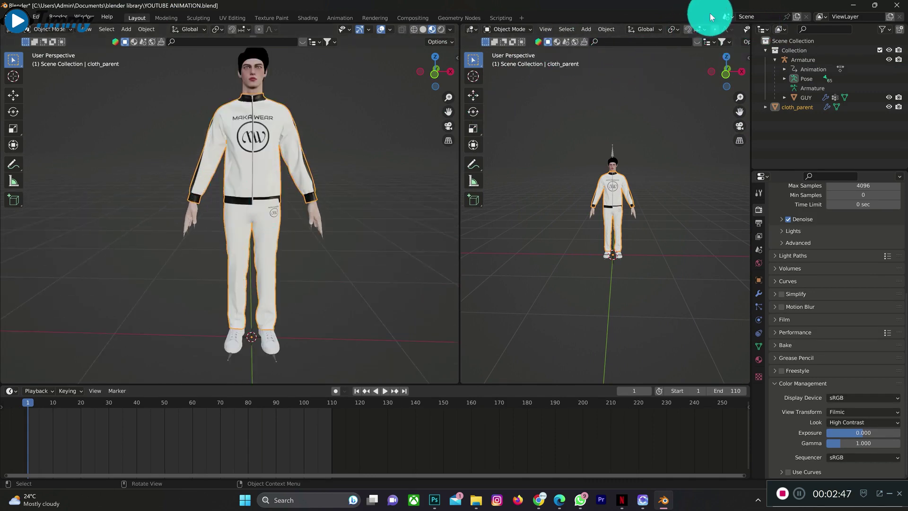
scroll(716, 26, down, 1)
scroll(716, 29, down, 5)
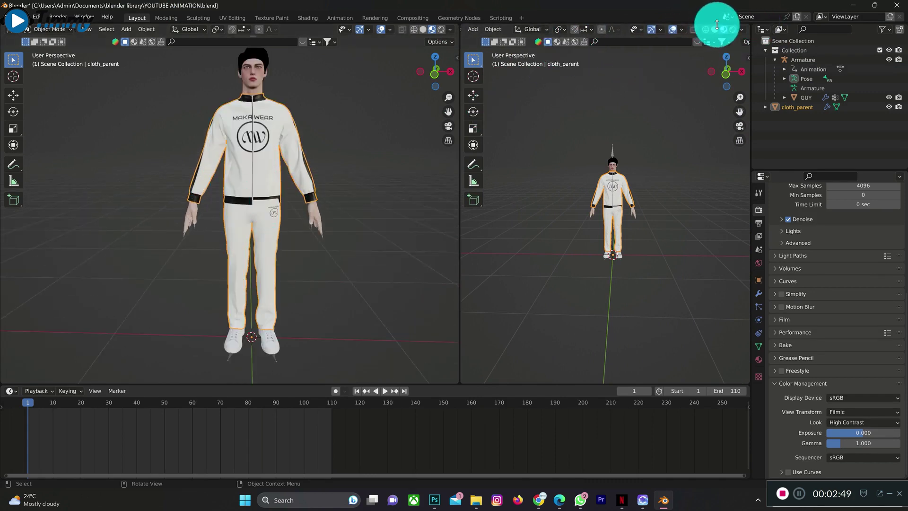
click(424, 27)
Step: Add a mesh Plane and scale it up into a large floor under the character
key(shift+a)
mouse_move(350, 245)
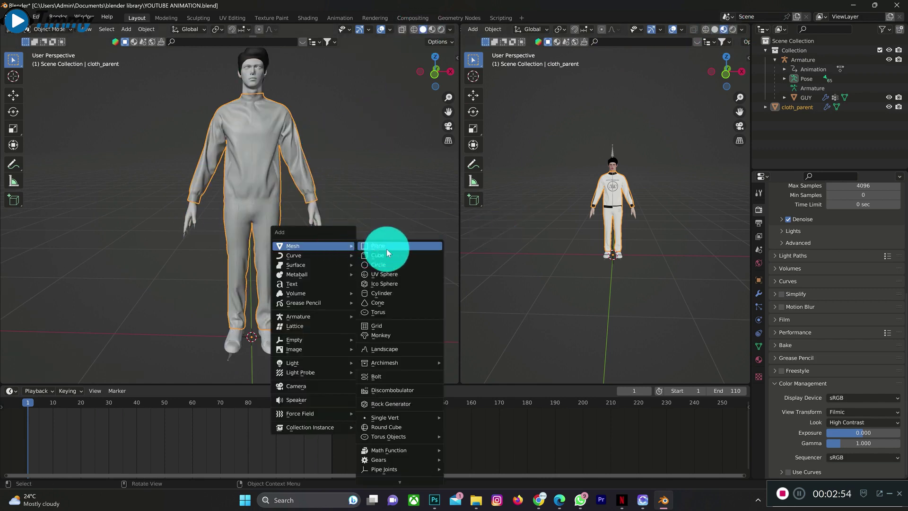
click(387, 249)
key(s)
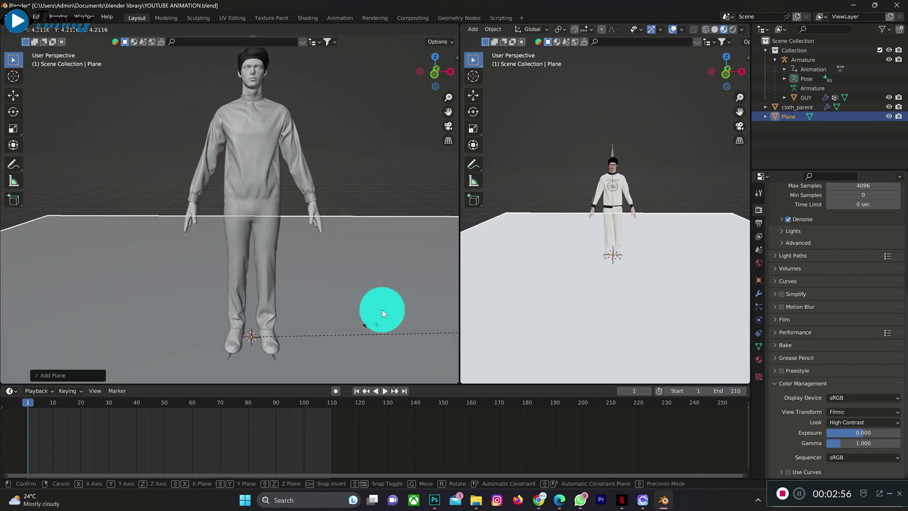
click(283, 265)
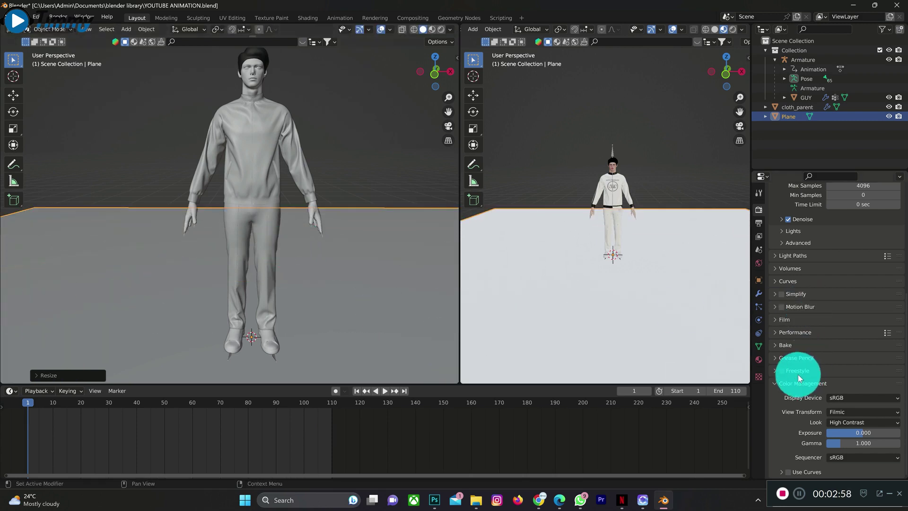
click(758, 262)
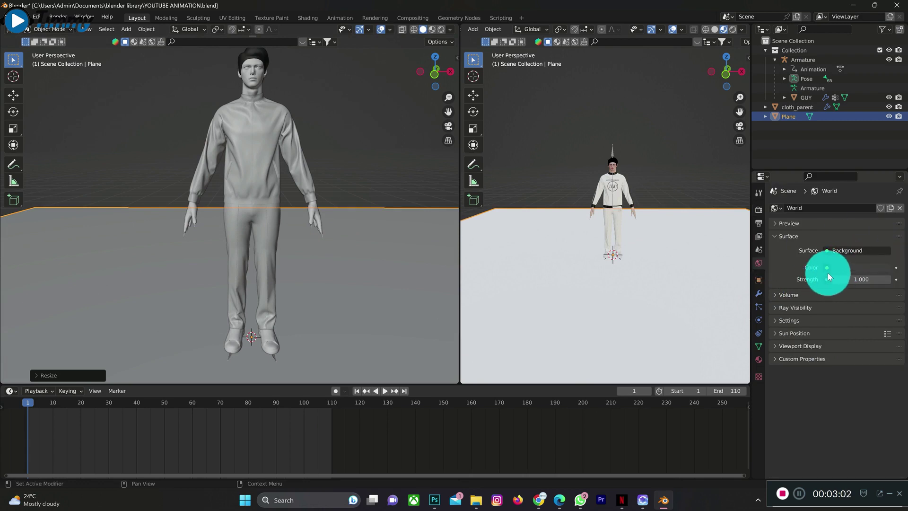
Step: Set the World Color to an Environment Texture using OutdoorHDRI030_4K-HDR.exr from Downloads
click(828, 268)
click(638, 308)
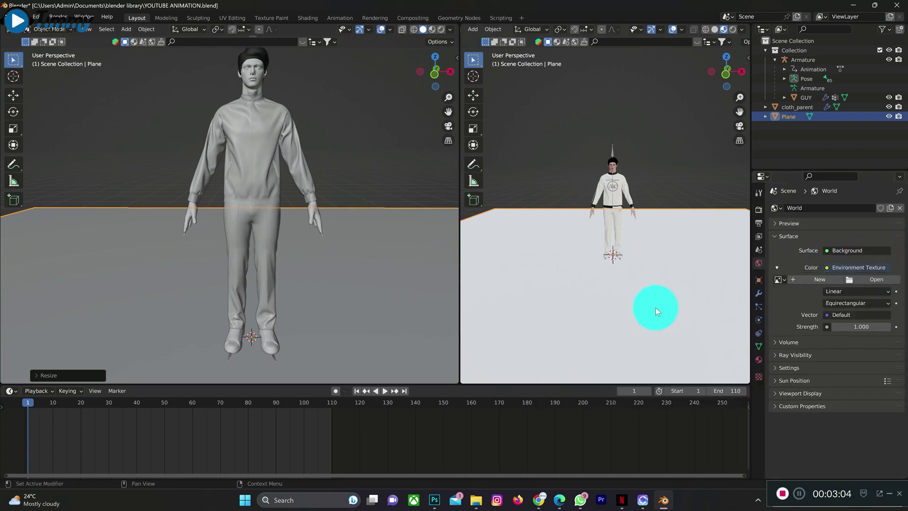
click(860, 279)
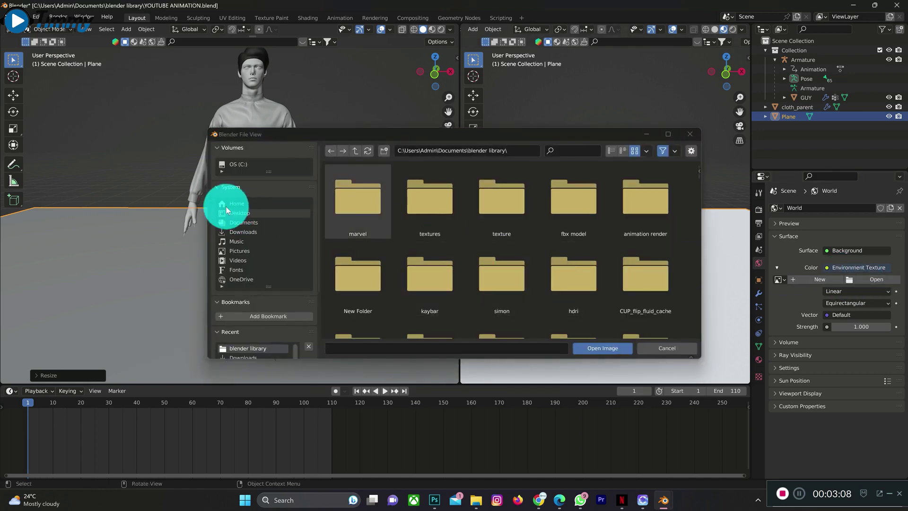
click(237, 231)
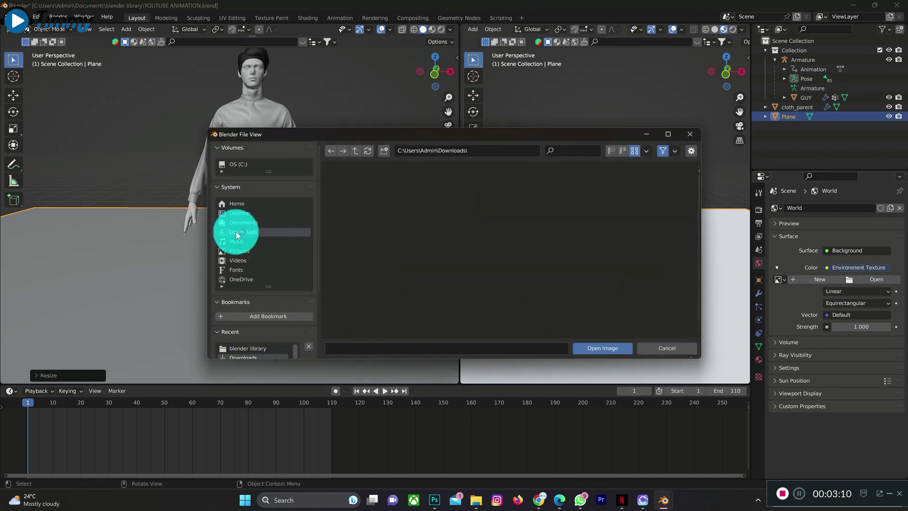
scroll(425, 265, down, 5)
scroll(425, 270, down, 3)
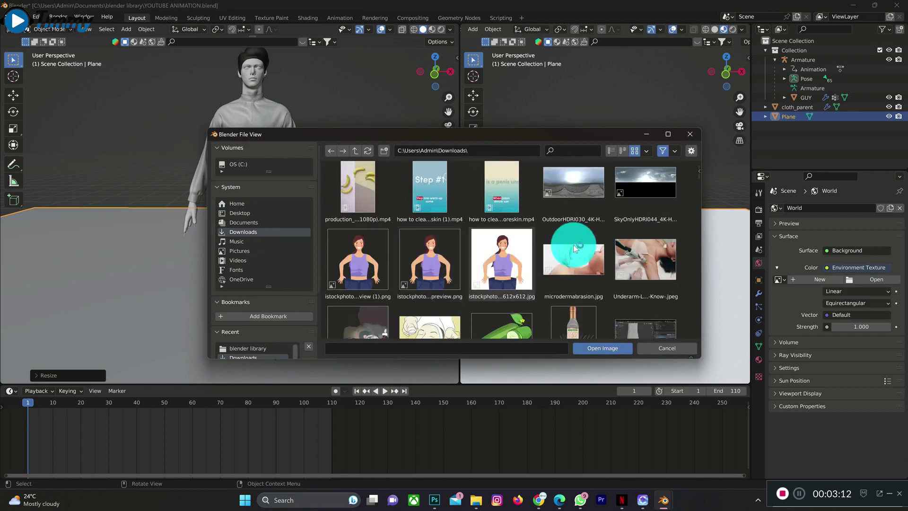
click(593, 211)
click(612, 348)
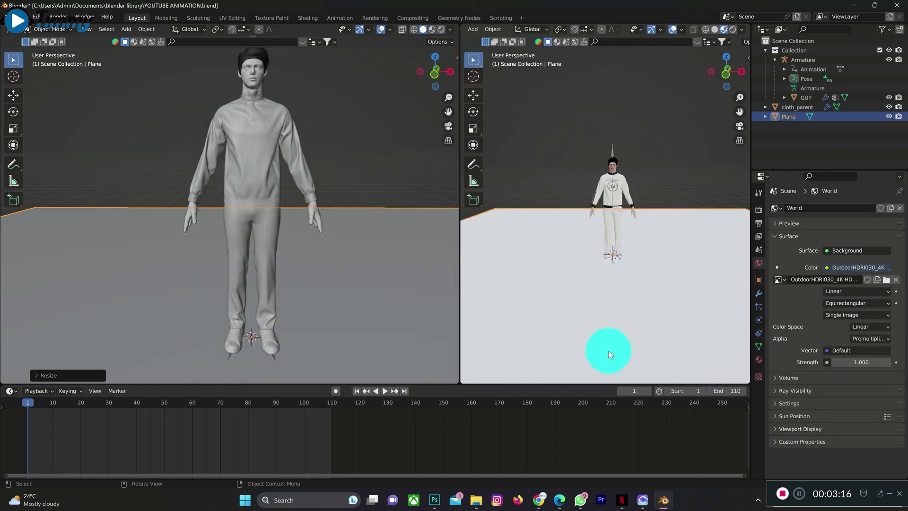
Step: Set the right view to Rendered shading, scale the plane by 2, and enable Viewport Denoise
click(730, 31)
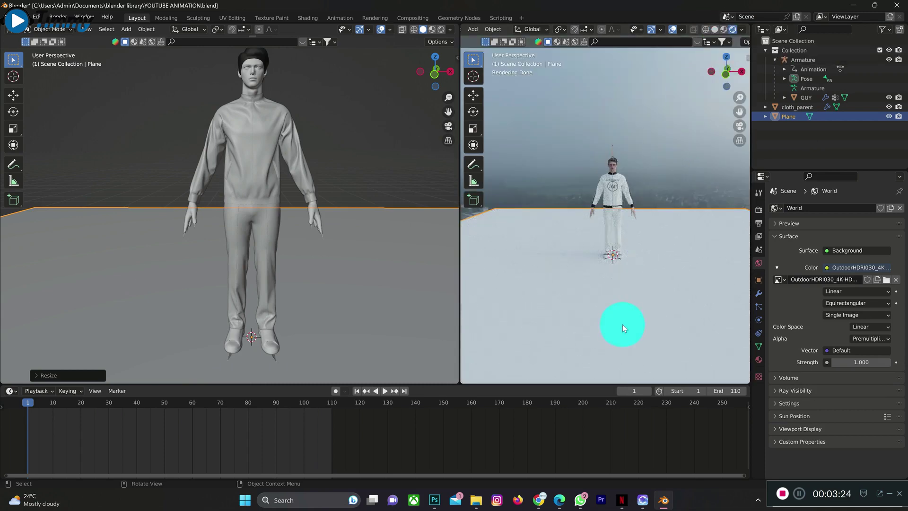
text(s2)
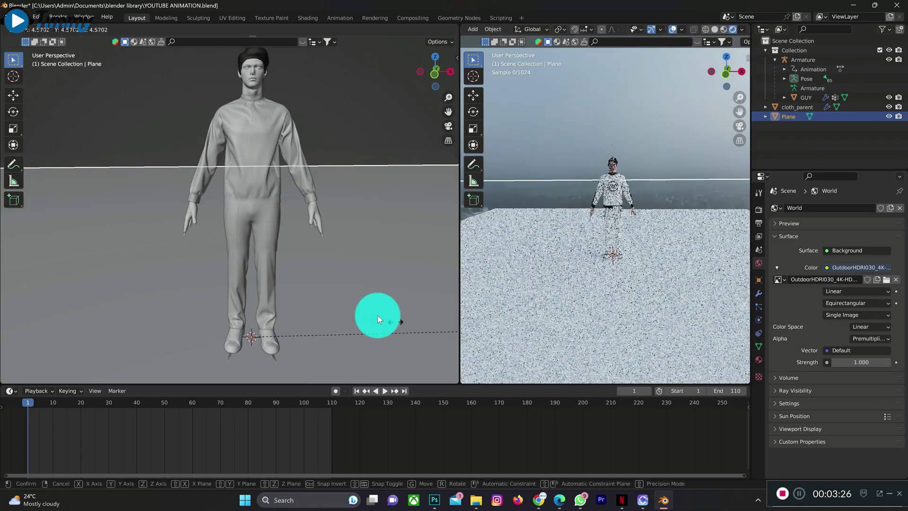
key(Return)
scroll(629, 242, up, 4)
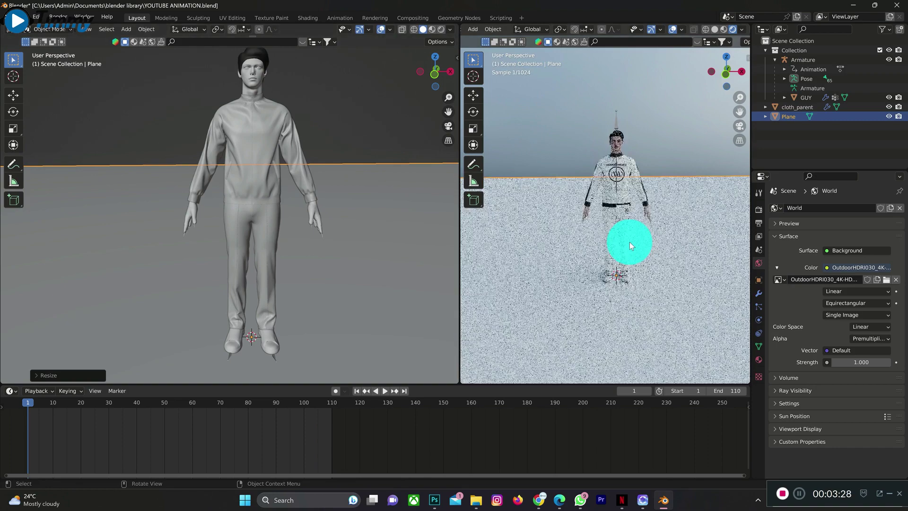
drag(726, 84, 727, 83)
click(759, 211)
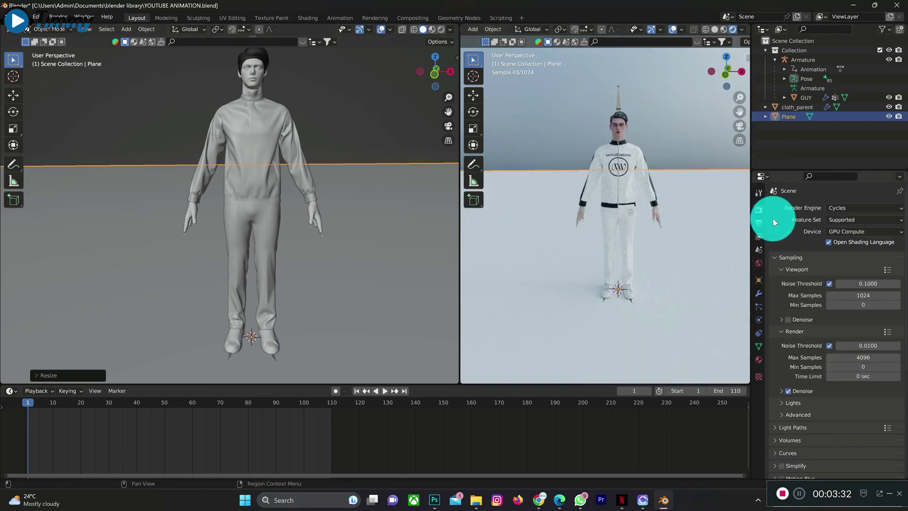
click(788, 319)
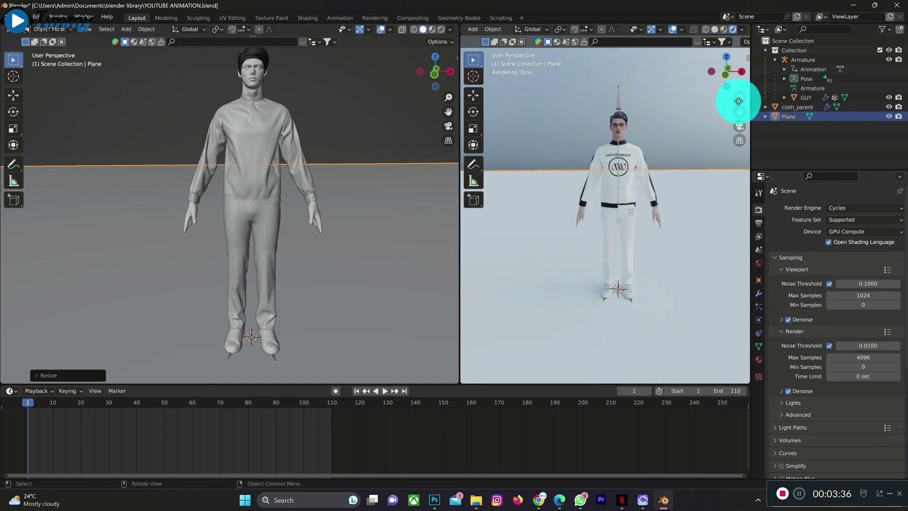
Step: Zoom the rendered view in on the character in the MAKA WEAR tracksuit
drag(739, 100, 736, 74)
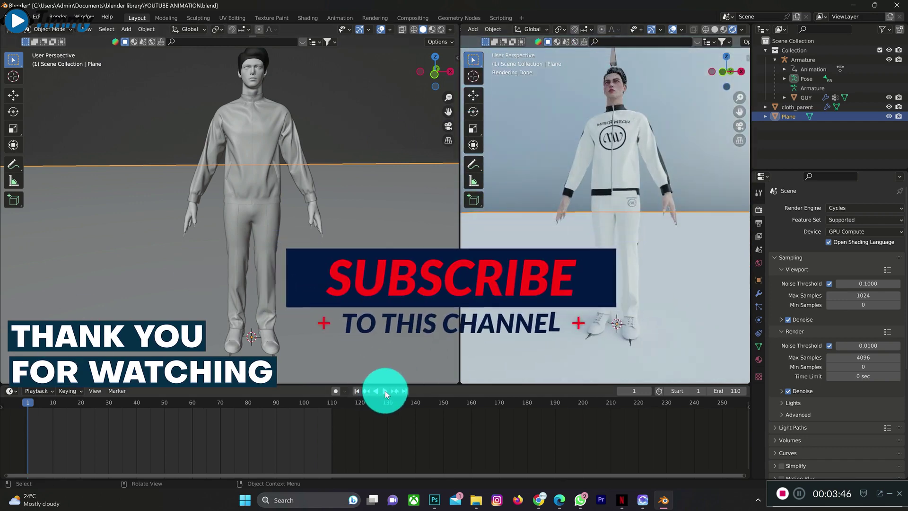